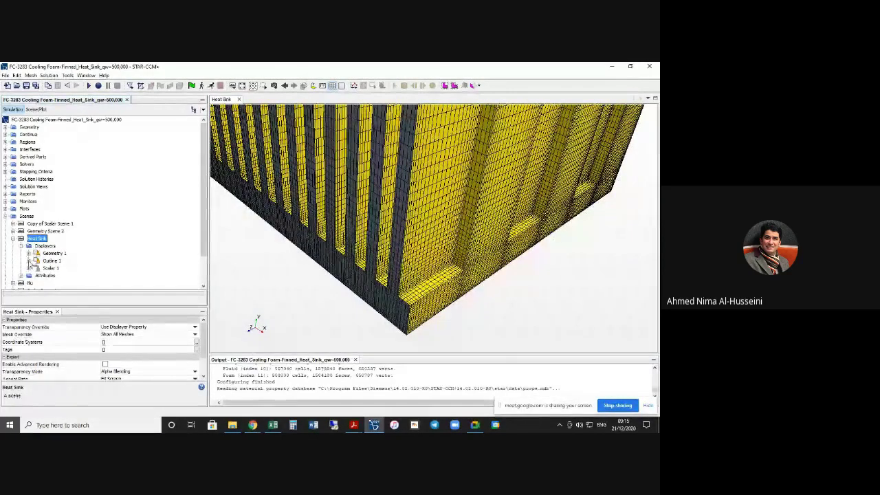
Step: Set the parts of the Outline 1 displayer in the Heat Sink scene to include all regions
click(28, 260)
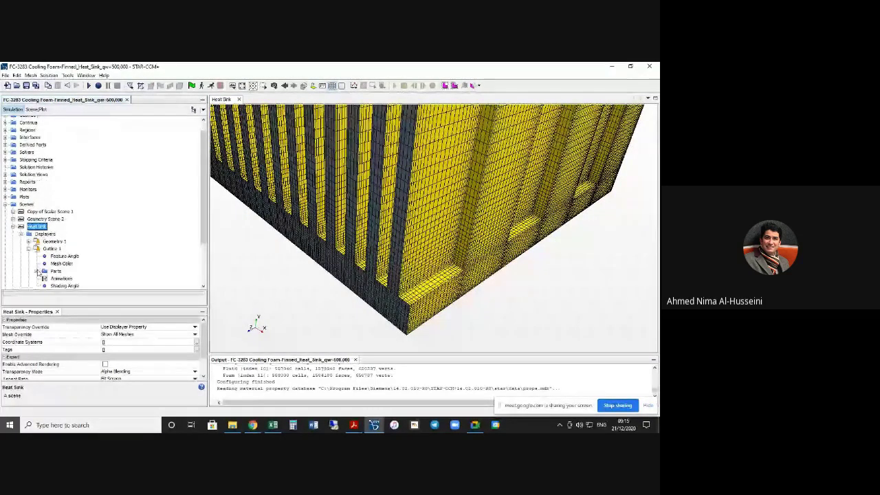
click(55, 271)
click(198, 327)
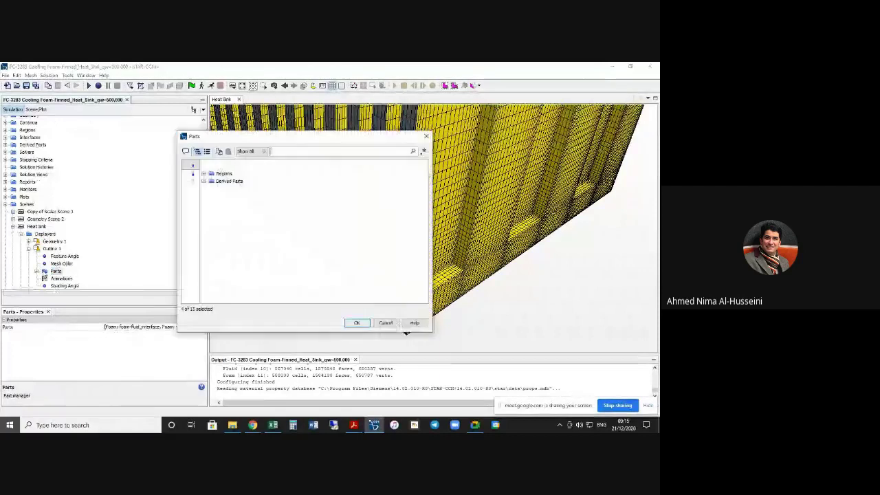
click(206, 174)
click(197, 174)
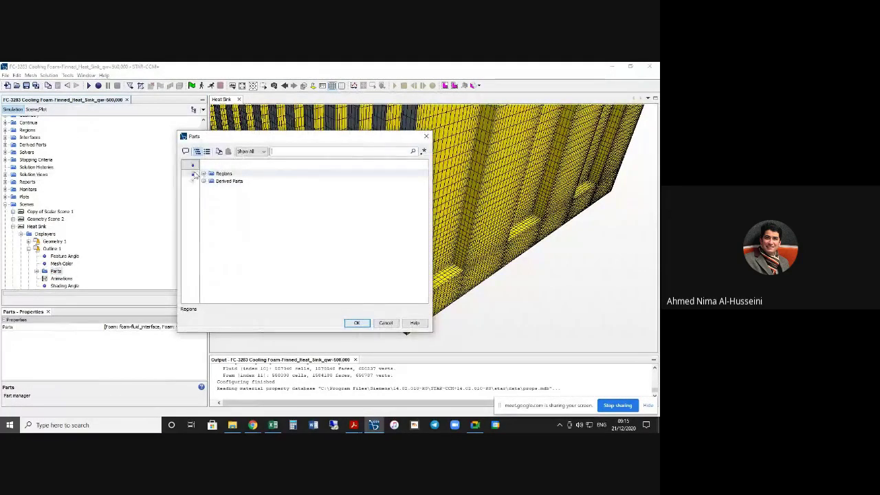
click(357, 323)
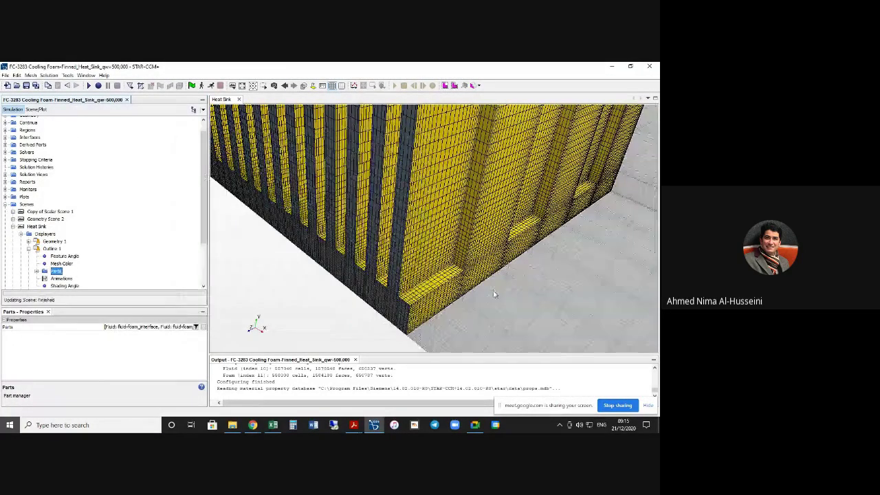
Step: Examine the mesh of the finned heat sink and the surrounding fluid domain from near and far
scroll(494, 294, down, 5)
scroll(478, 255, up, 3)
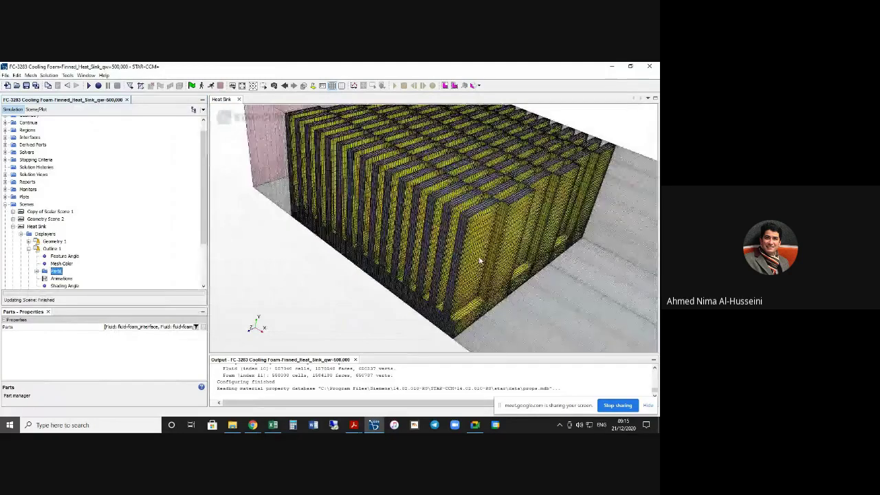
scroll(315, 243, down, 5)
scroll(310, 244, up, 3)
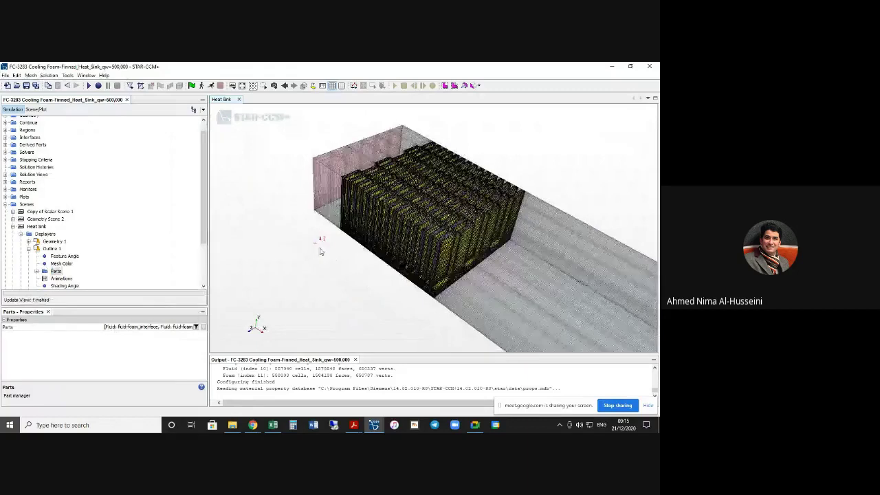
scroll(445, 250, up, 4)
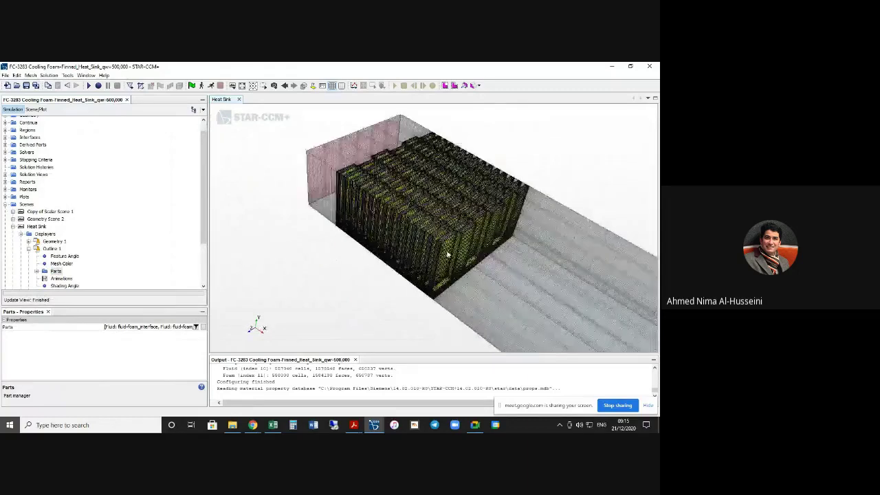
scroll(448, 252, up, 2)
scroll(447, 249, down, 2)
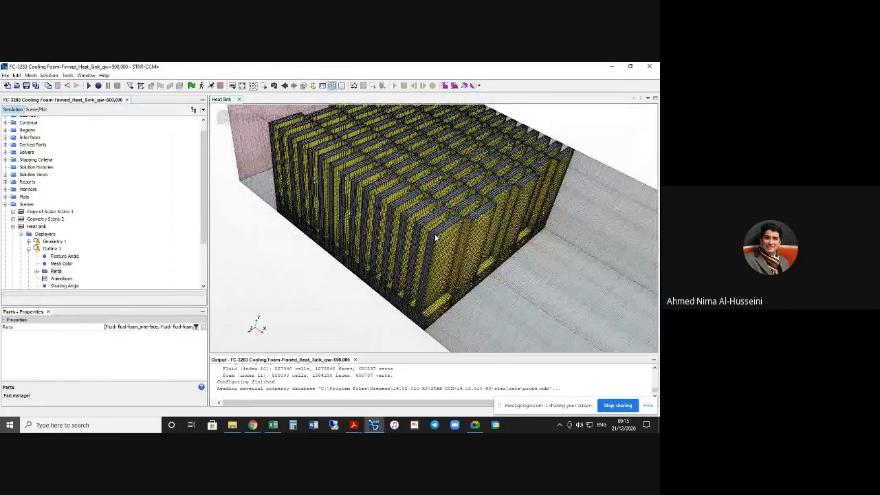
scroll(435, 237, up, 2)
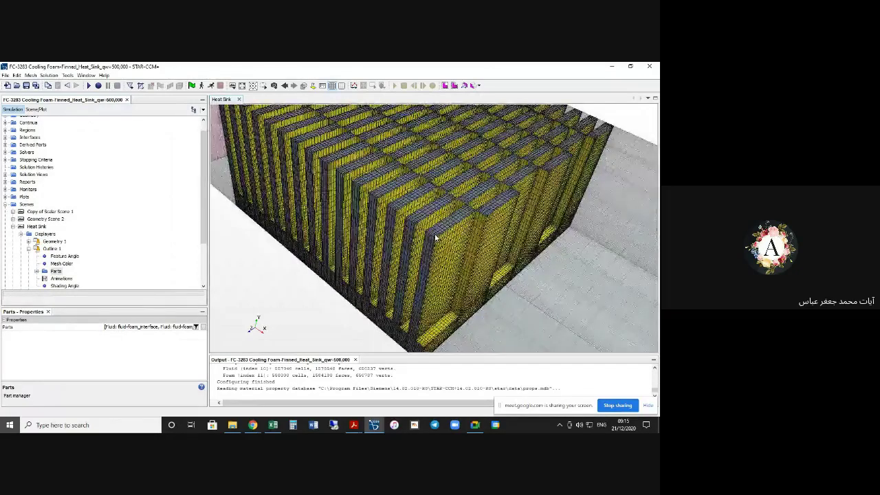
scroll(435, 237, up, 2)
scroll(435, 237, down, 5)
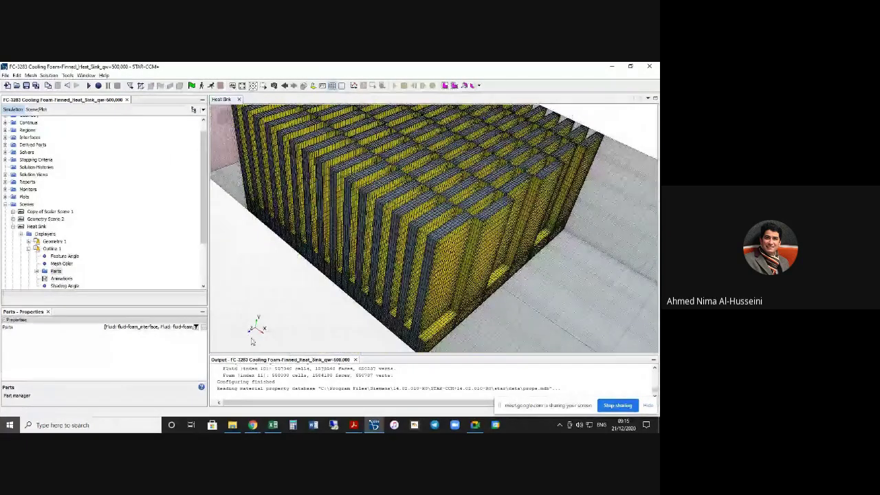
scroll(413, 297, down, 3)
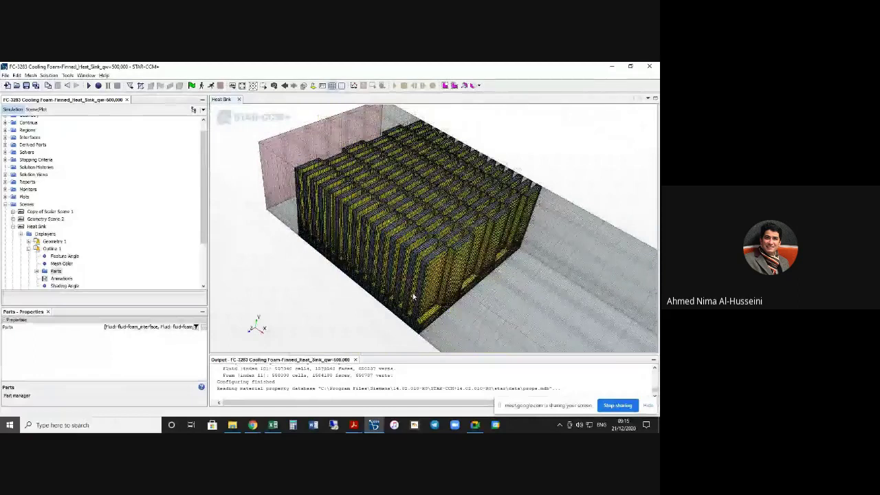
scroll(46, 254, down, 3)
scroll(43, 200, up, 3)
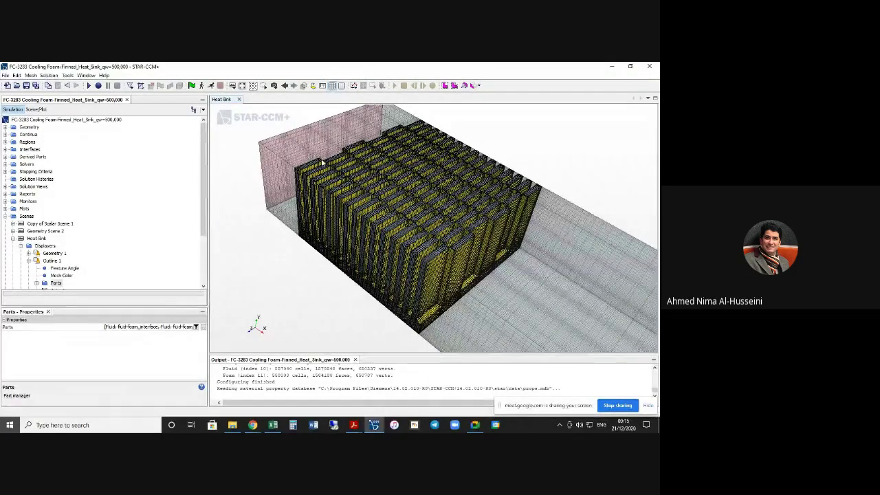
drag(403, 158, 457, 262)
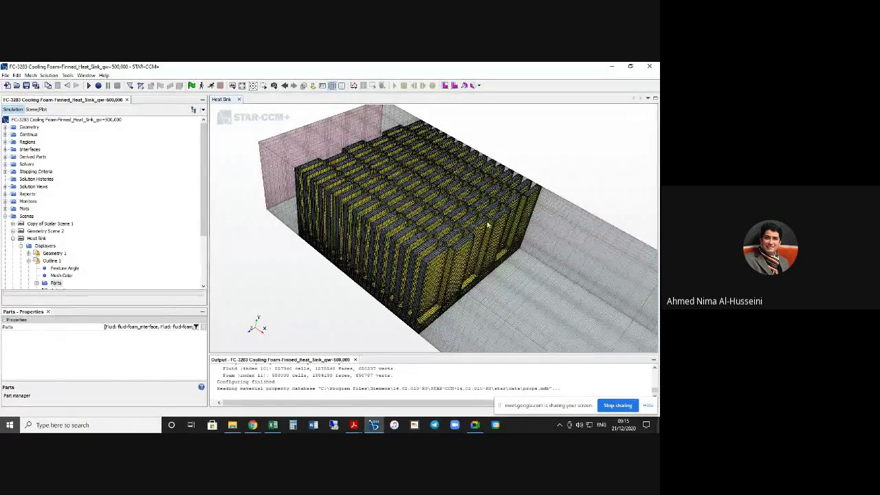
scroll(458, 261, up, 5)
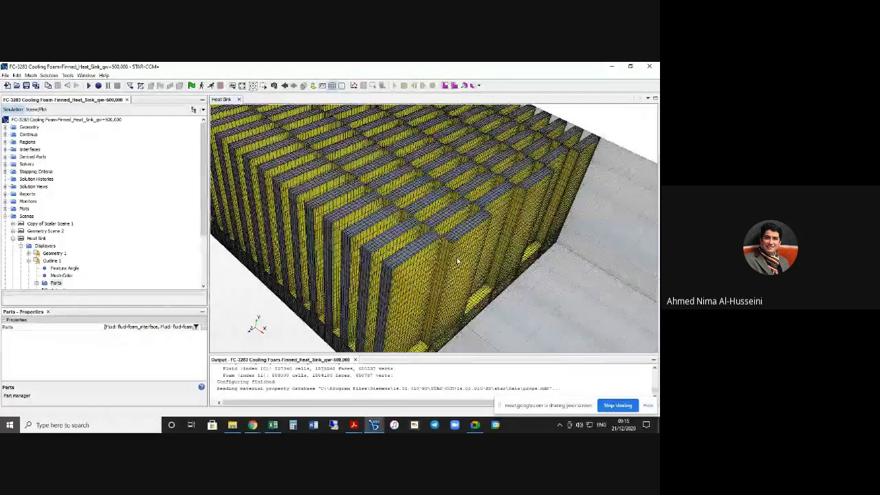
drag(453, 259, 305, 264)
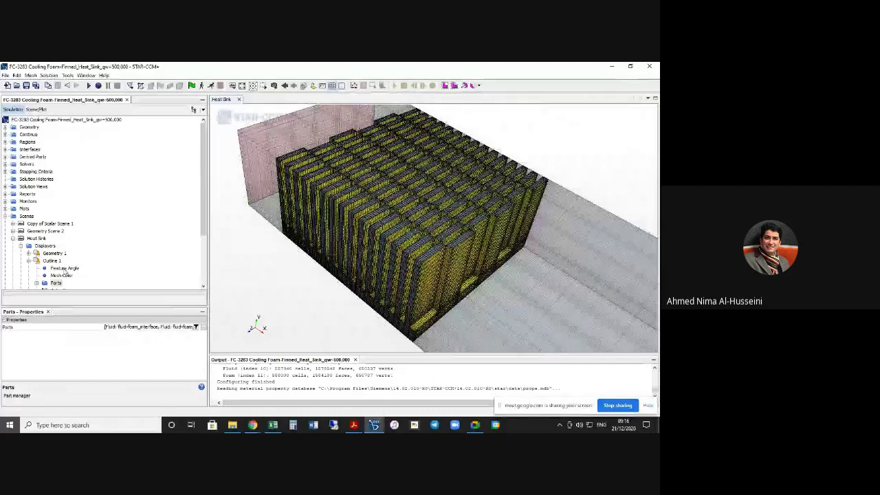
Step: Remove the Fluid region from the Outline 1 displayer's parts, keeping only the Foam region selected
scroll(65, 273, down, 2)
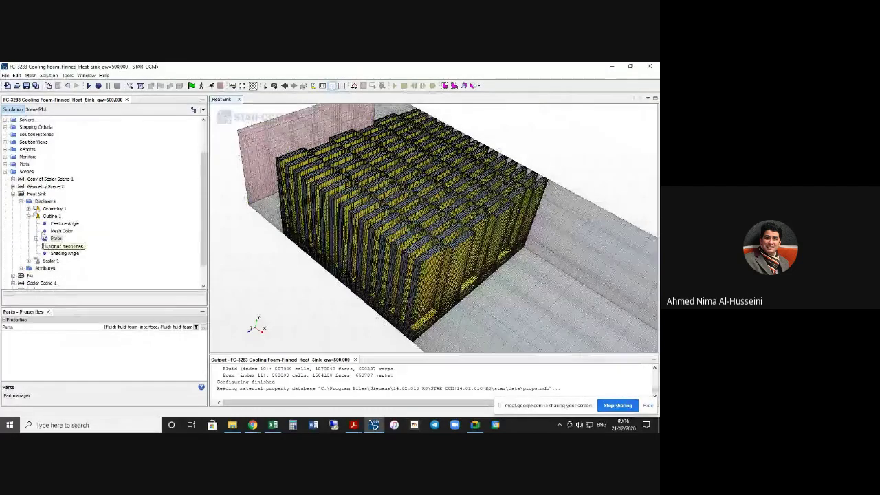
scroll(64, 274, down, 1)
scroll(414, 198, down, 3)
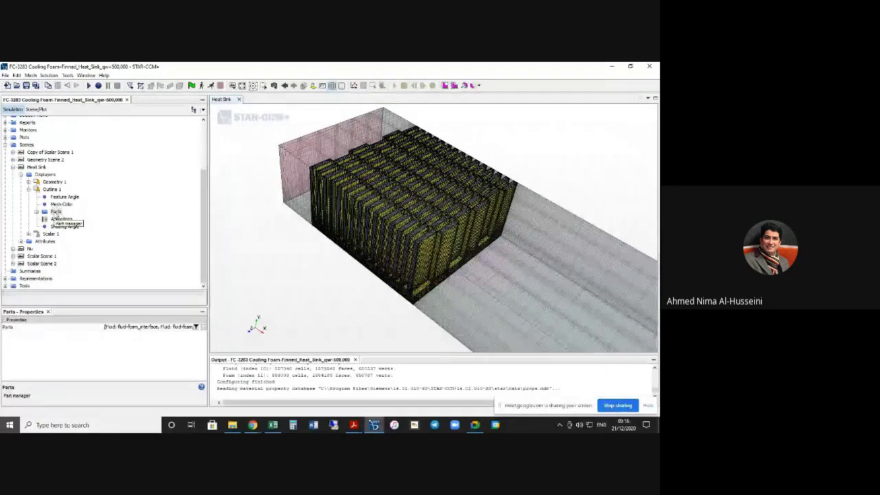
double_click(56, 212)
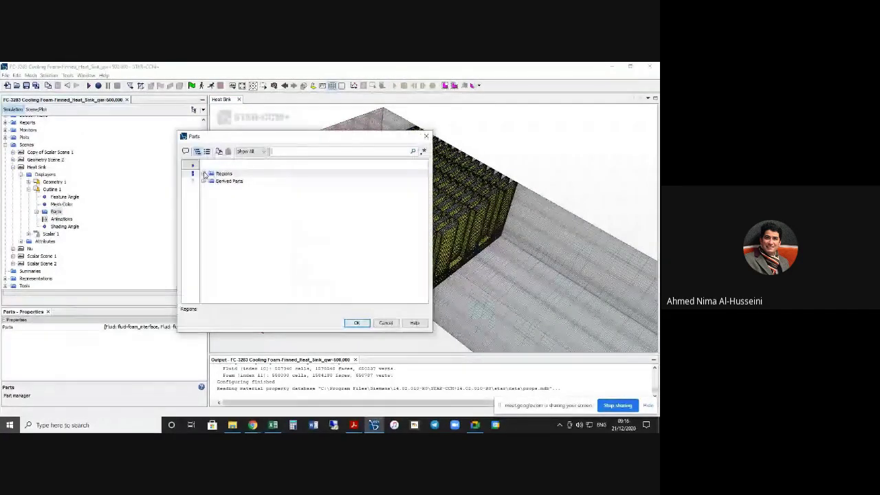
click(204, 173)
click(193, 180)
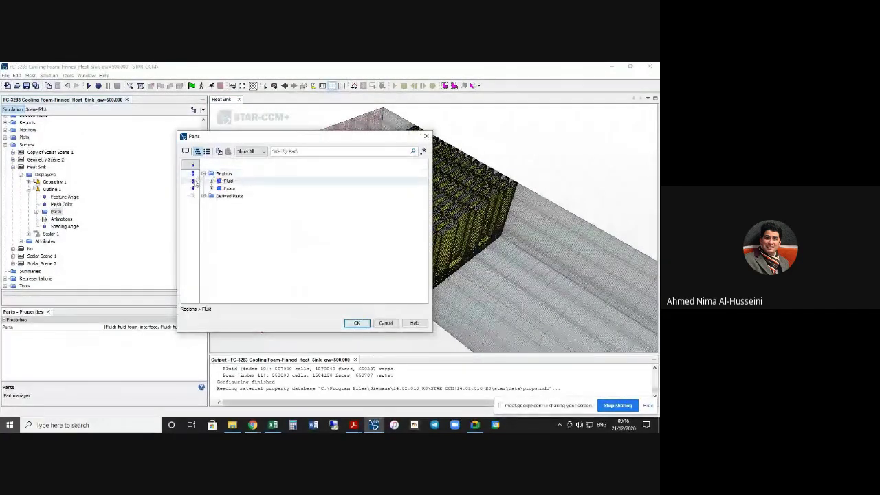
click(357, 322)
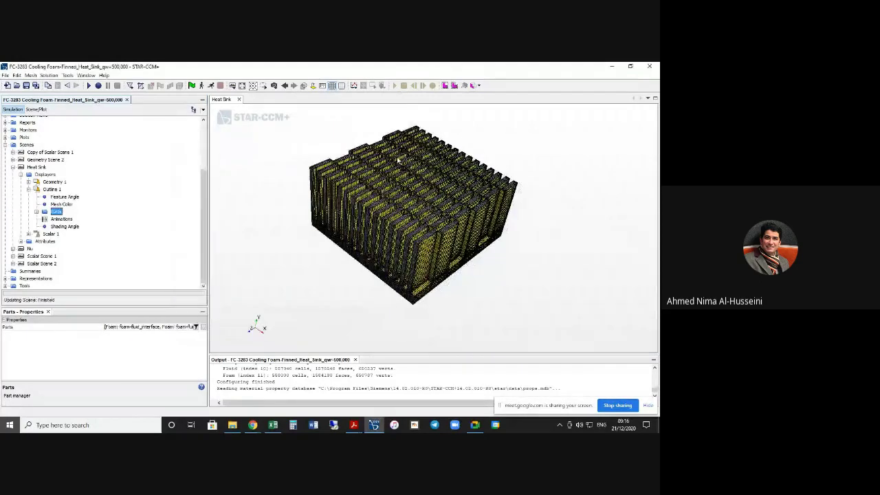
Step: Hide the mesh lines to inspect the bare heat sink fins, and show the mesh again
click(332, 86)
scroll(376, 217, up, 1)
scroll(465, 259, up, 1)
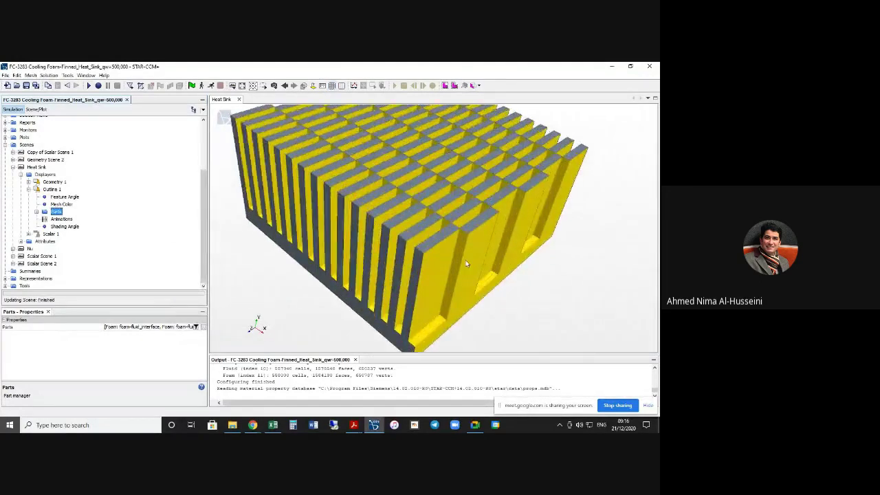
scroll(447, 248, down, 1)
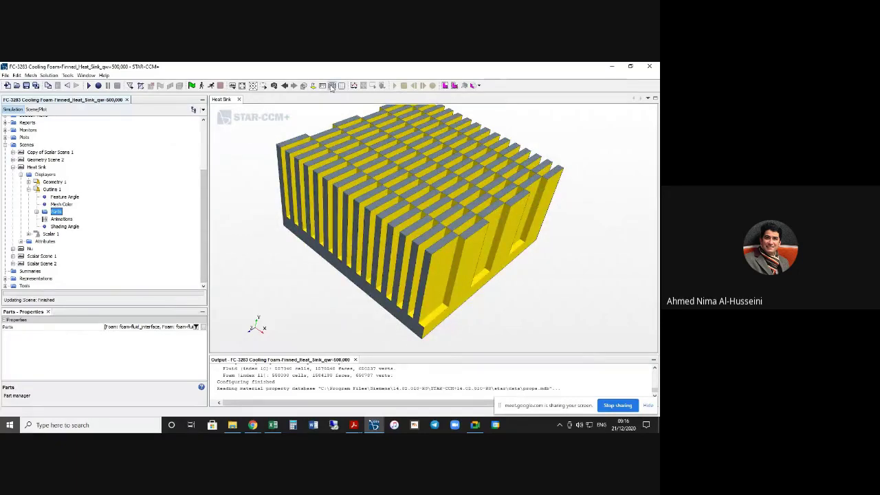
click(332, 86)
Step: Examine the individual mesh cells on the fins and base of the heat sink up close
drag(420, 328, 389, 300)
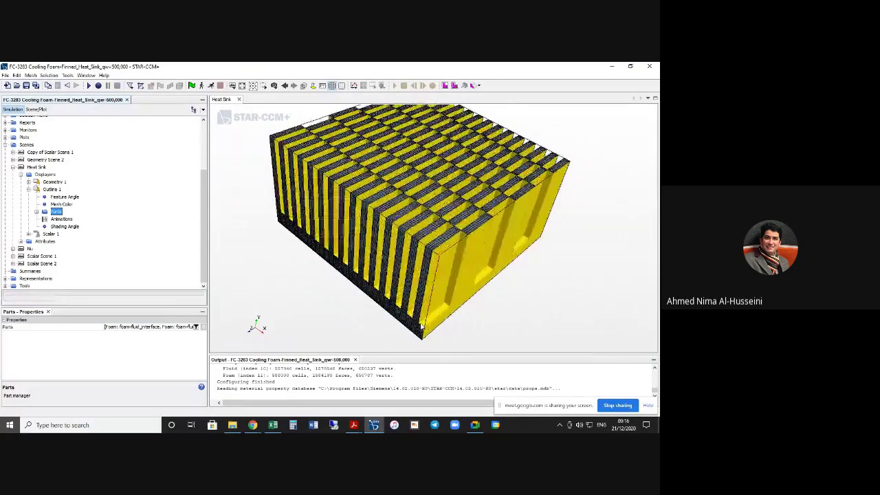
scroll(390, 300, up, 4)
scroll(389, 300, up, 5)
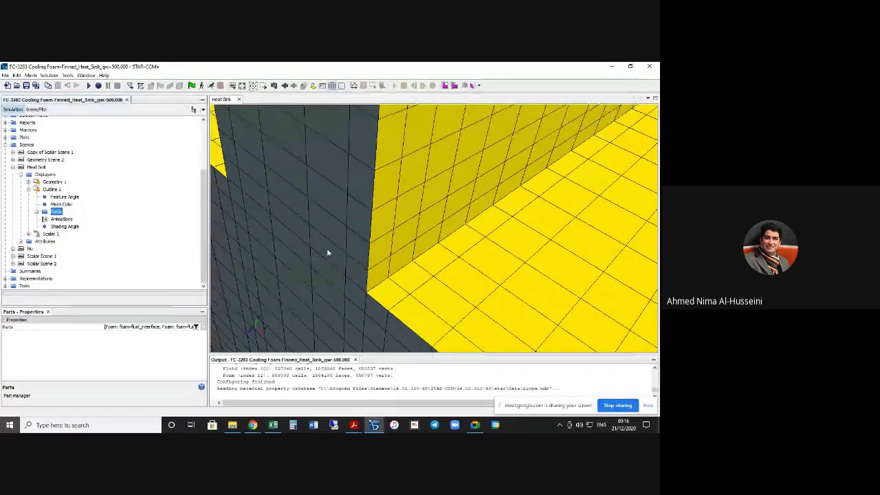
drag(314, 303, 255, 341)
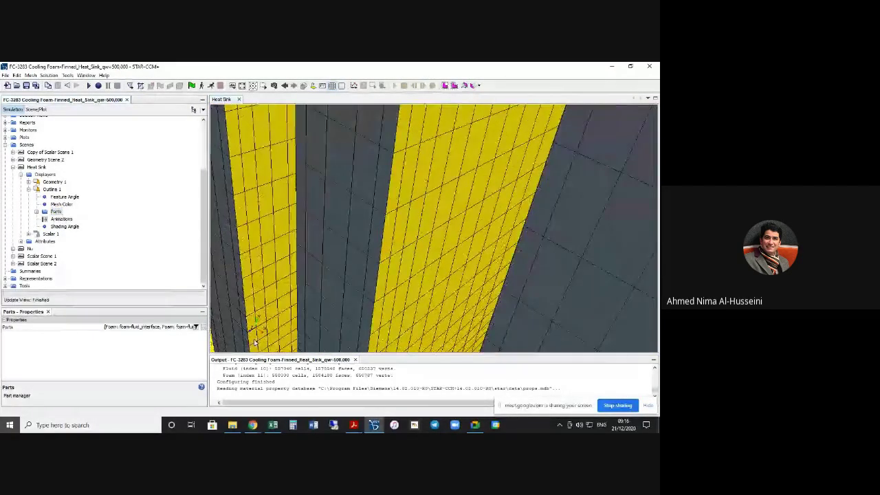
scroll(253, 342, up, 3)
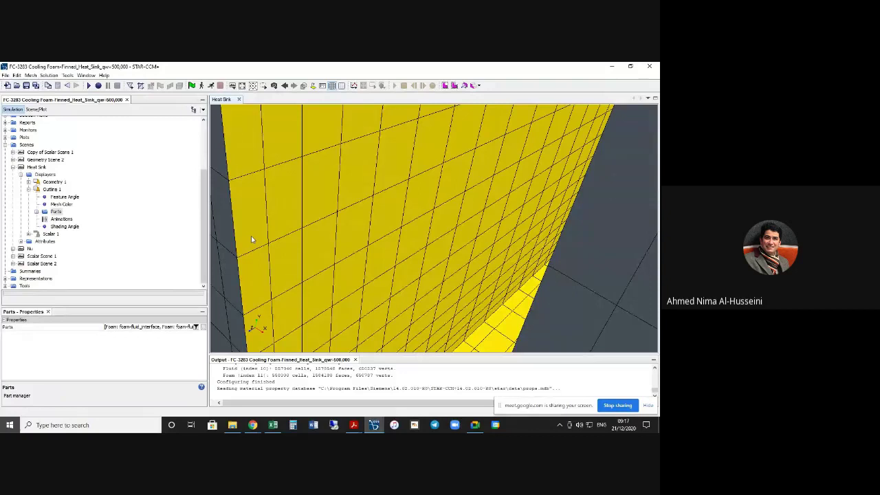
drag(411, 224, 403, 233)
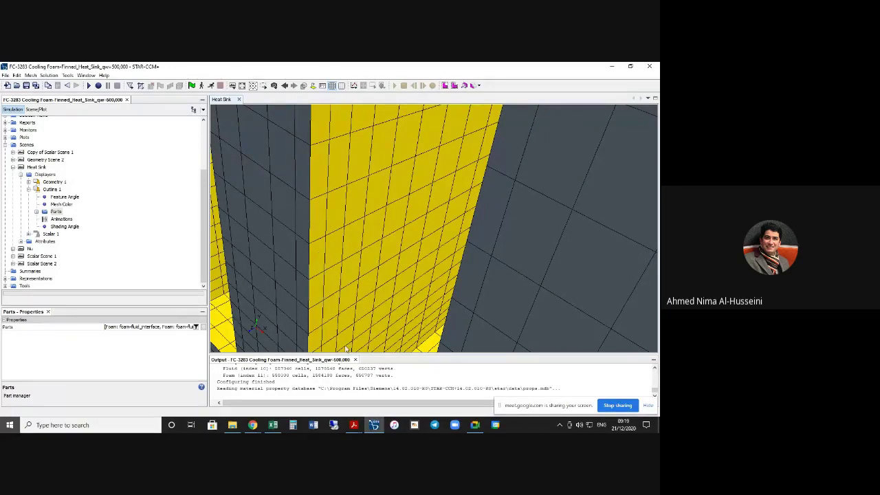
Step: Switch to the fluid-flow equations PDF in Adobe Acrobat Reader and go to section 2.2.3 General Scalar
click(374, 425)
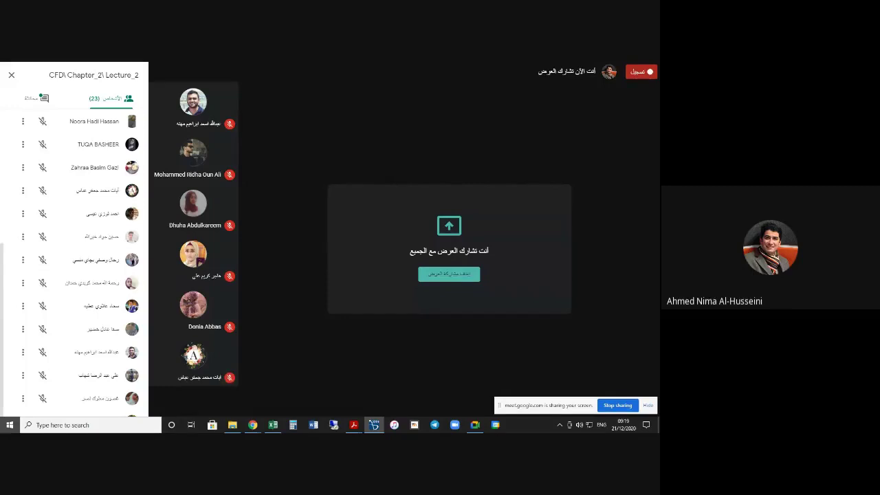
key(alt+Tab)
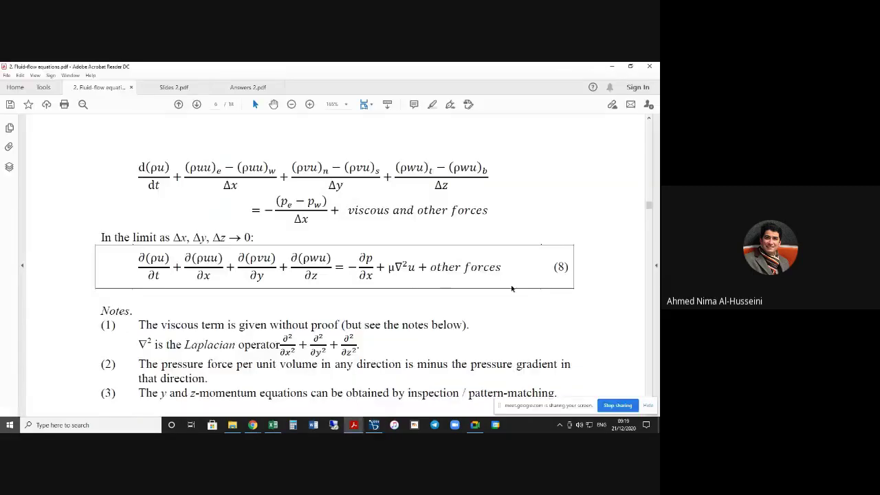
scroll(510, 285, down, 10)
scroll(510, 285, down, 8)
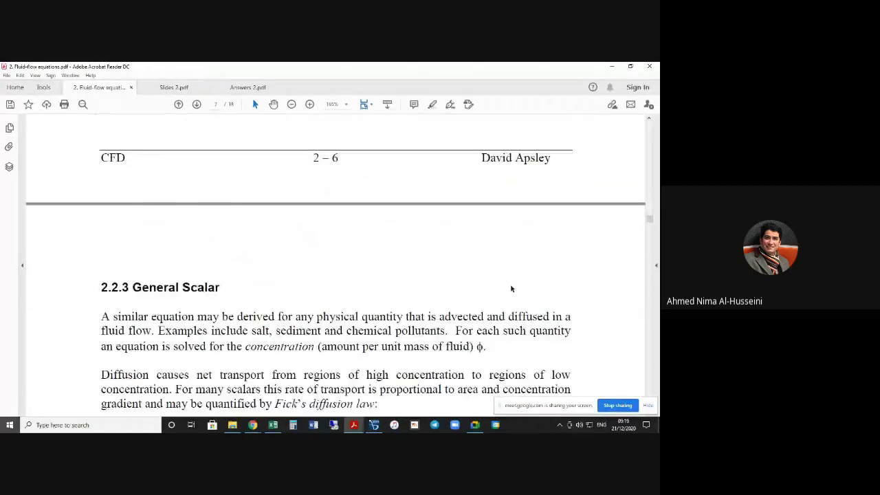
scroll(511, 289, down, 1)
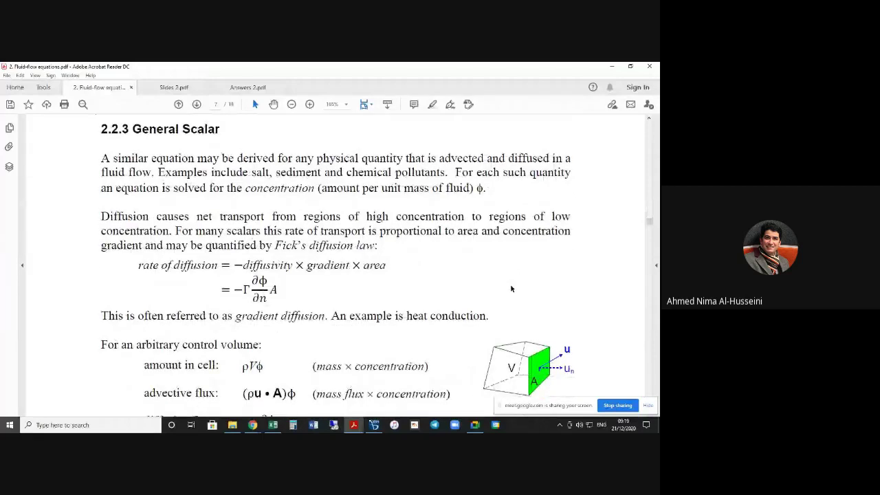